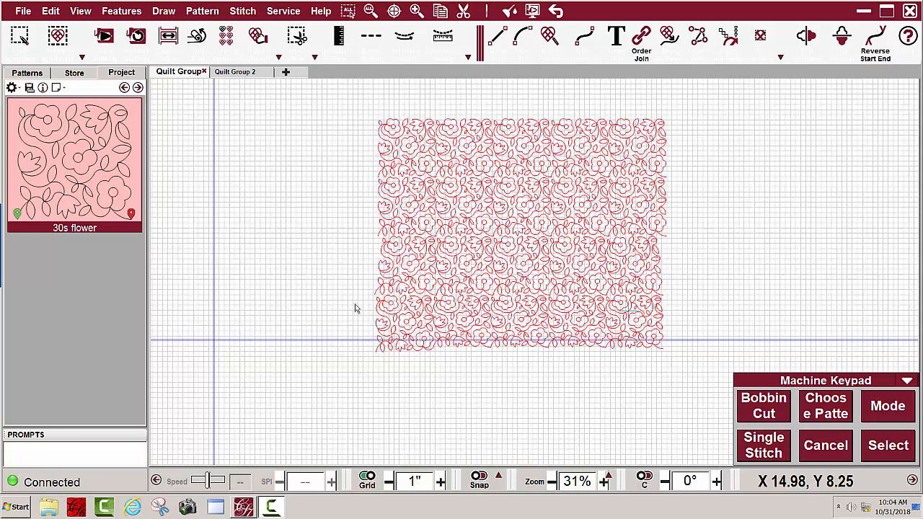
Step: Inspect the sizes of the individual blocks in the leftmost column of the existing layout, plus the combined size of its lower three blocks
click(393, 324)
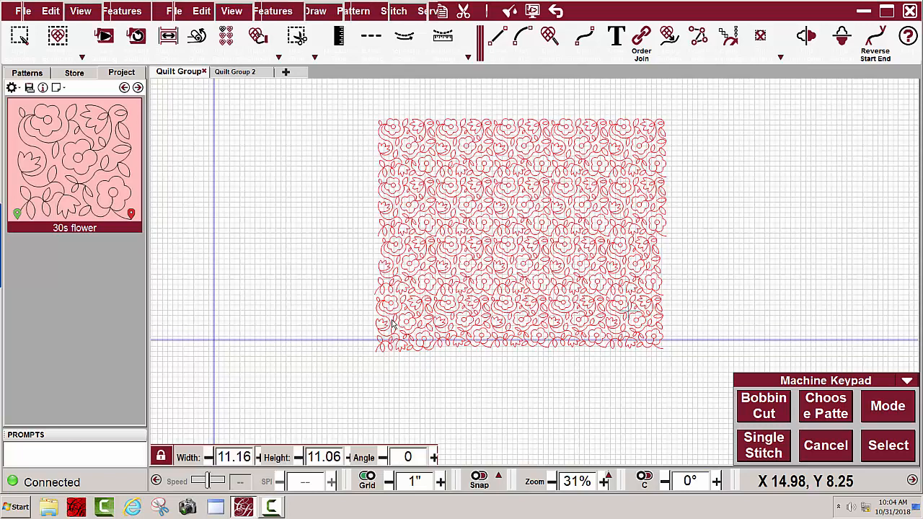
click(401, 259)
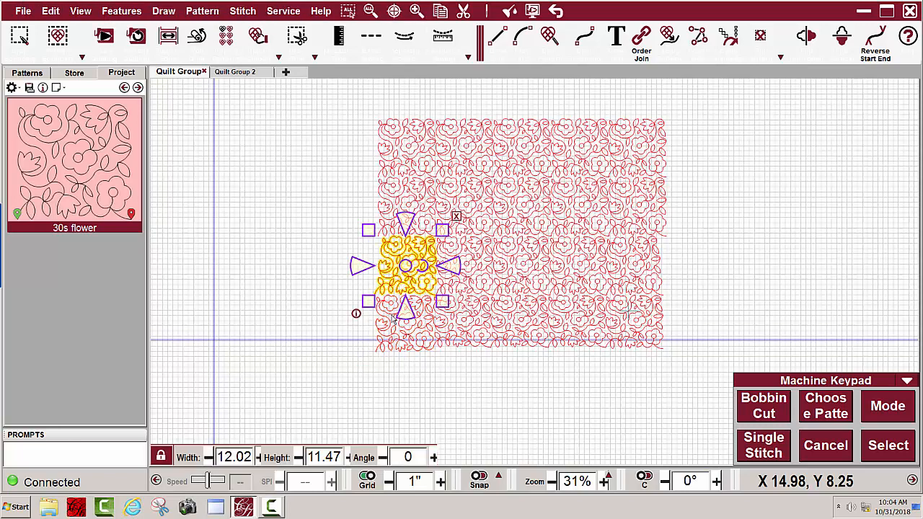
click(391, 195)
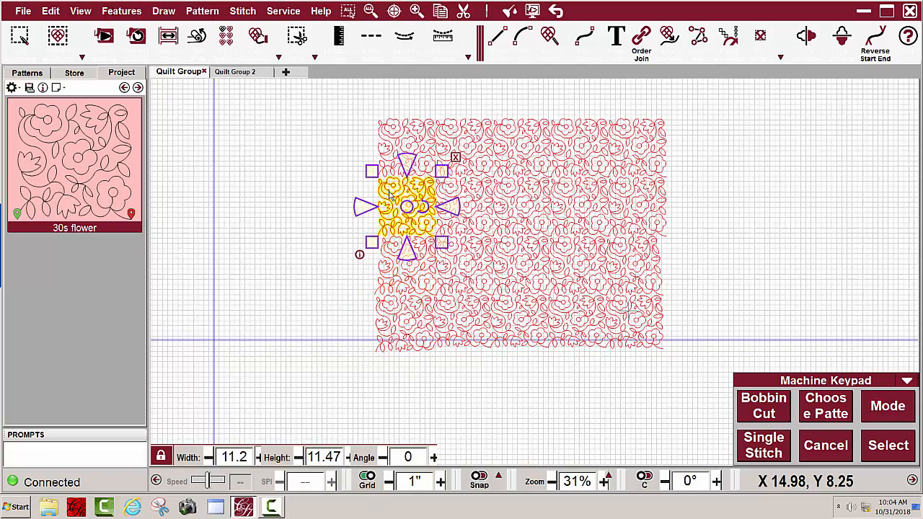
shift+click(400, 261)
shift+click(400, 335)
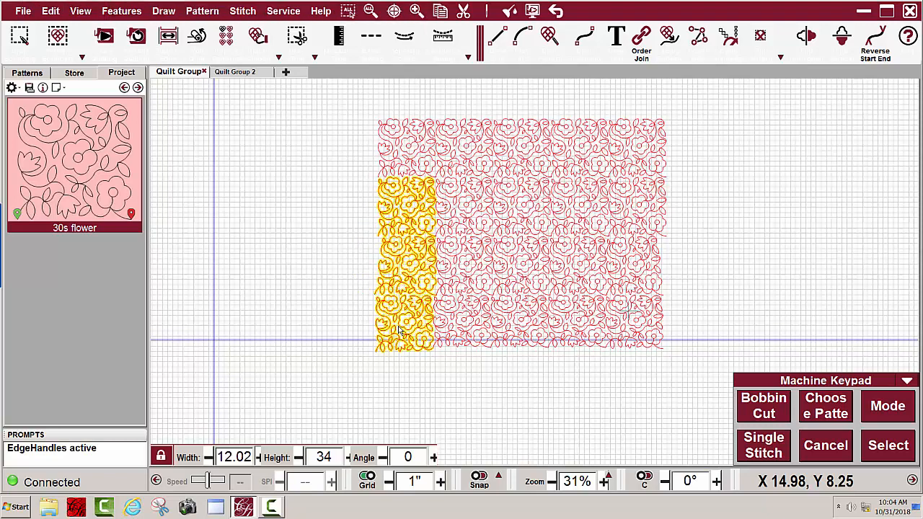
click(777, 253)
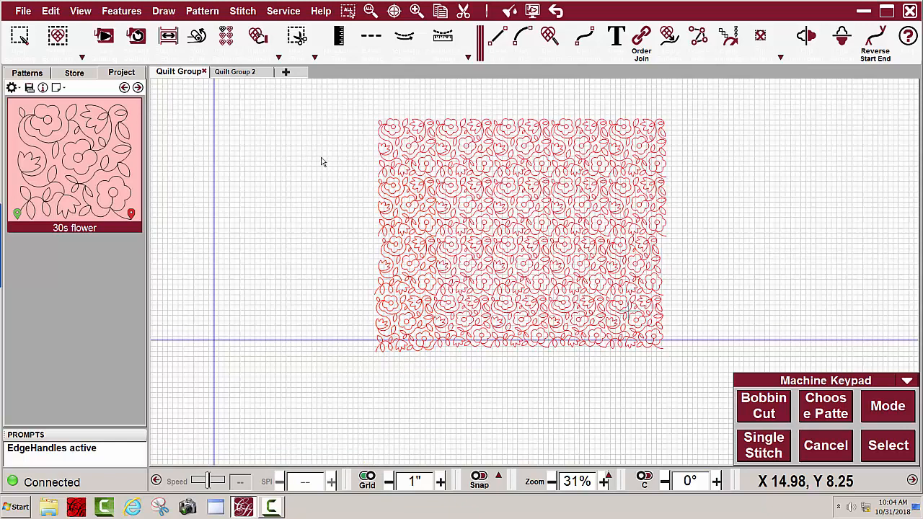
click(397, 140)
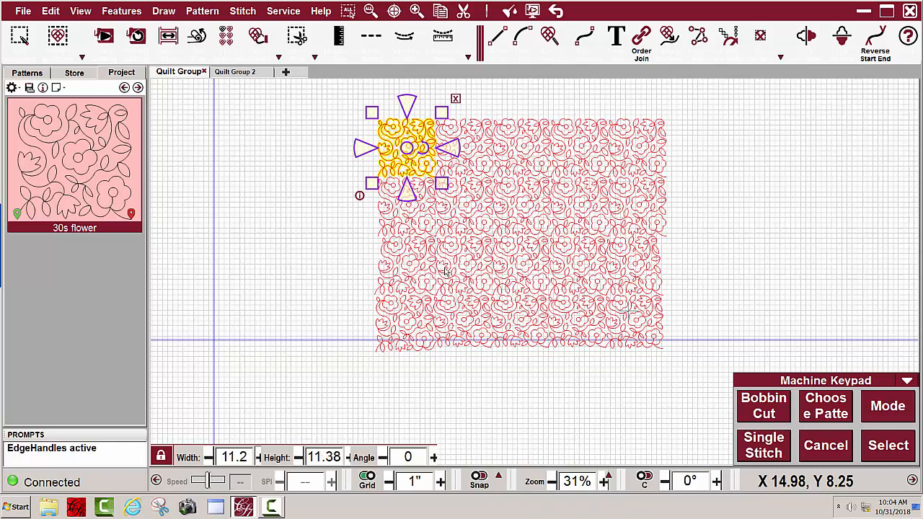
click(789, 209)
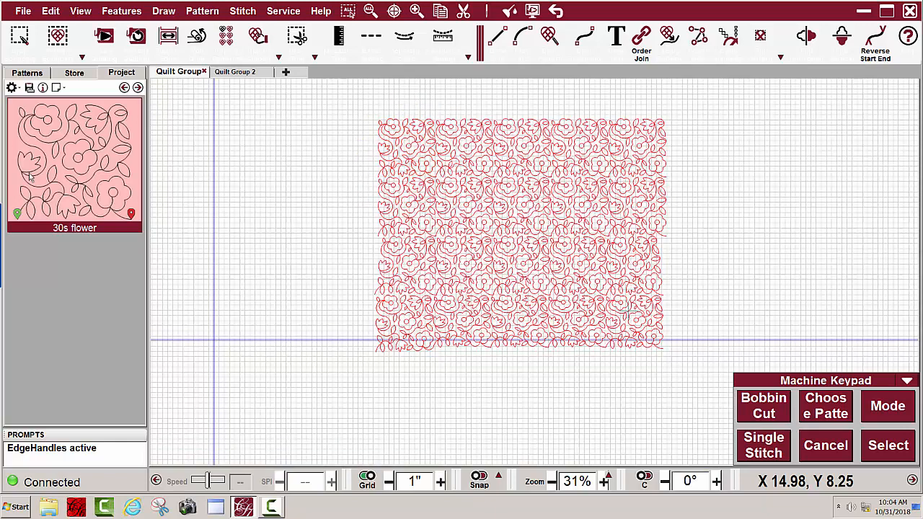
Step: Place a single 30s flower pattern on the layout and delete it again
double_click(67, 156)
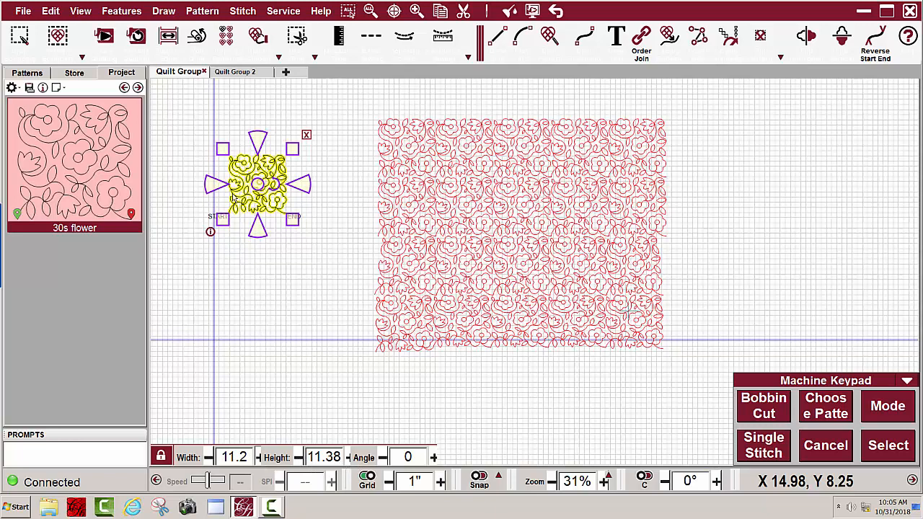
key(Delete)
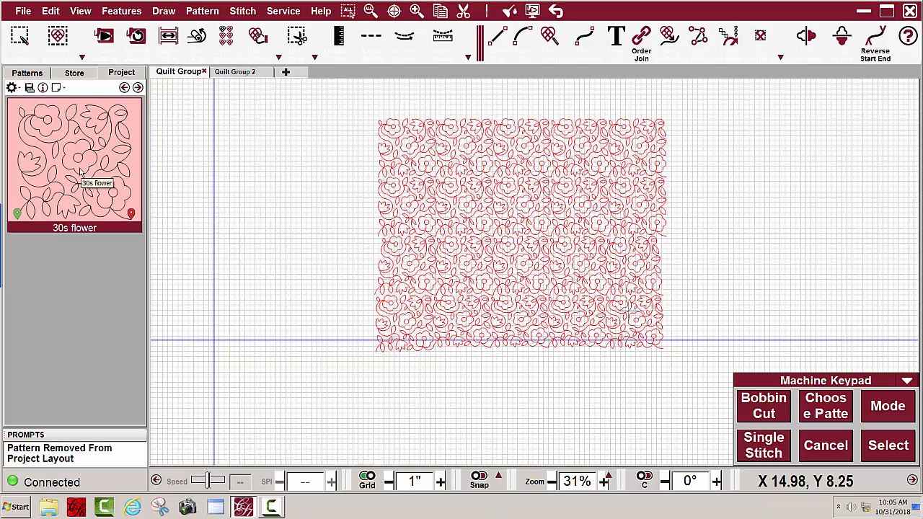
Step: Switch to the empty Quilt Group 2 layout
click(233, 72)
scroll(502, 175, up, 2)
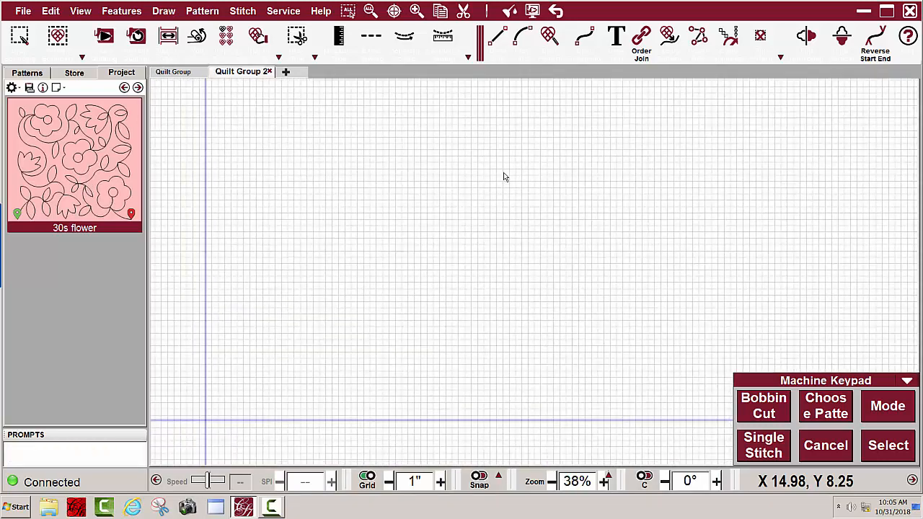
scroll(300, 144, down, 4)
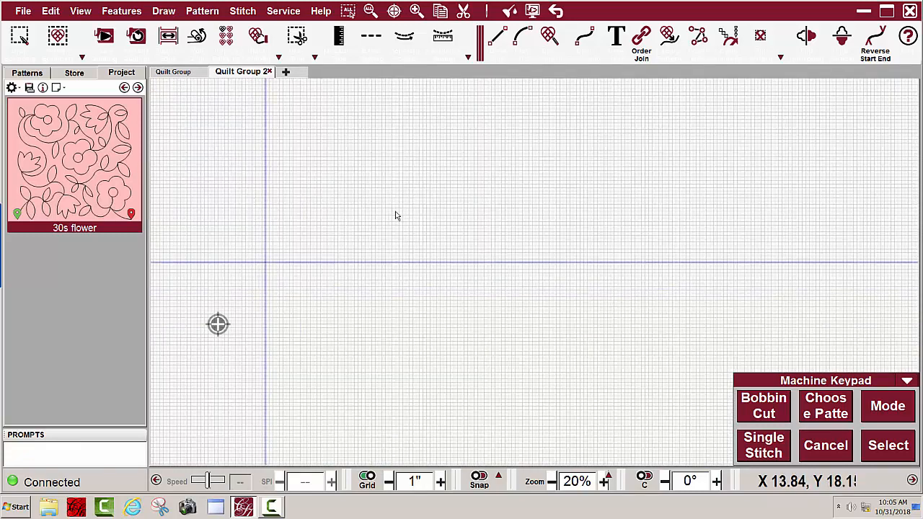
click(226, 38)
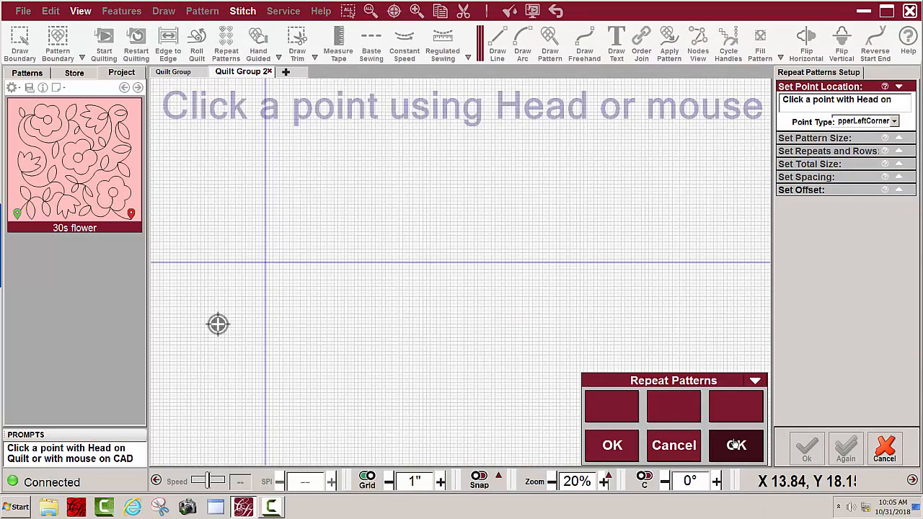
click(735, 445)
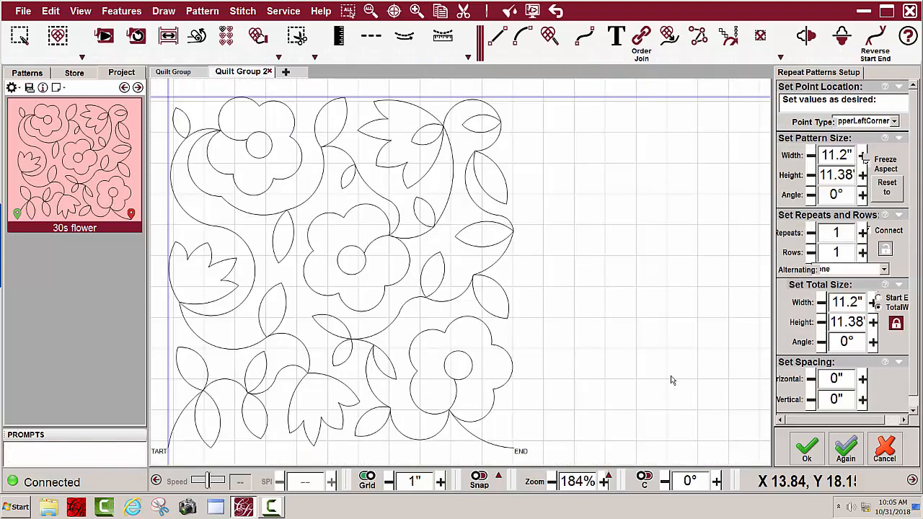
scroll(577, 213, down, 2)
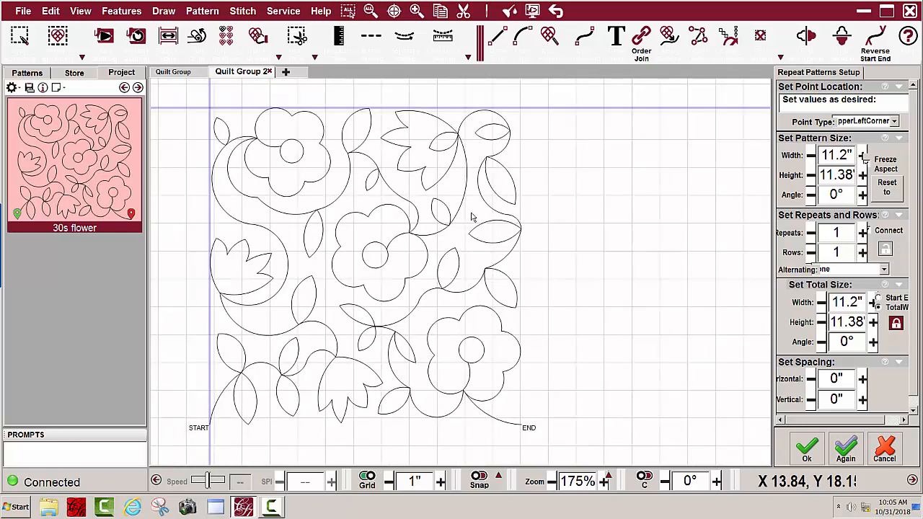
scroll(288, 229, down, 3)
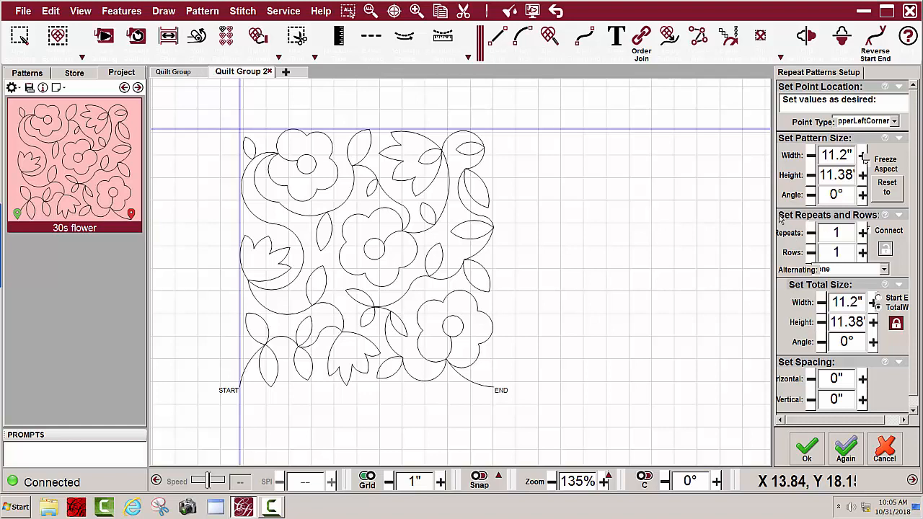
click(873, 250)
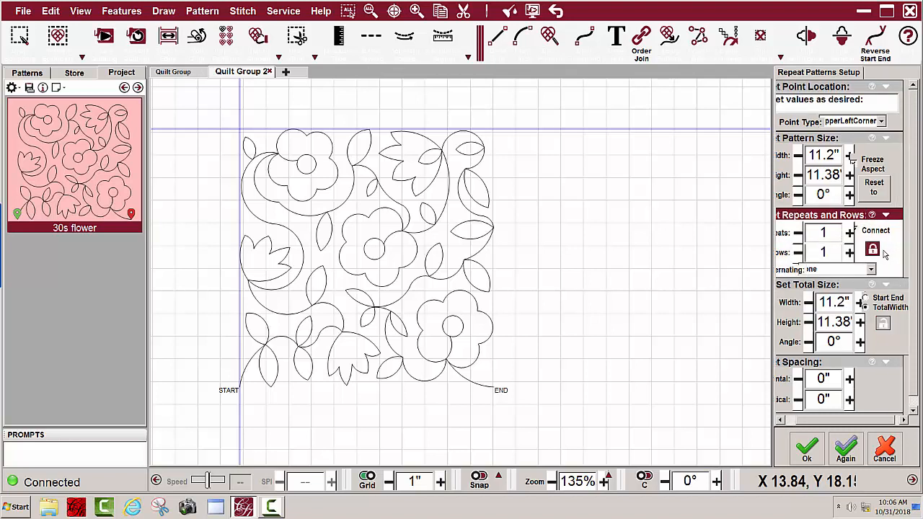
click(873, 251)
click(850, 234)
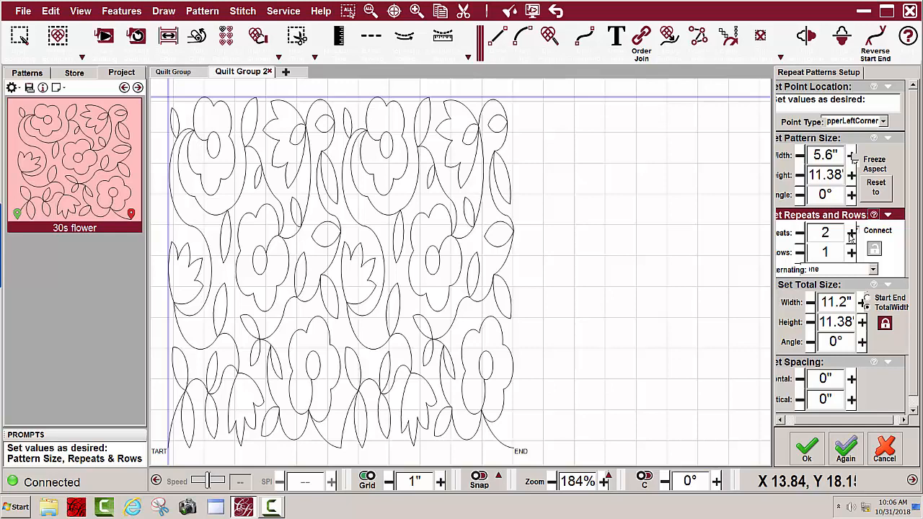
click(850, 233)
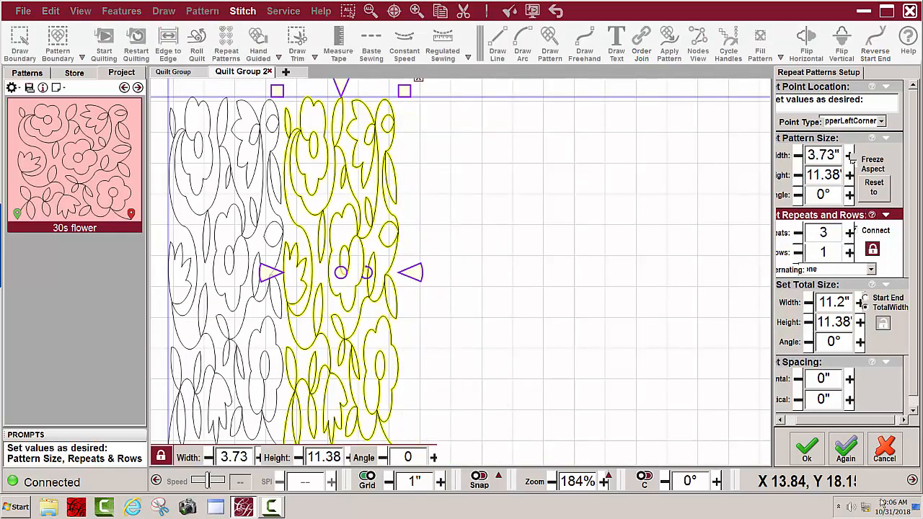
click(883, 448)
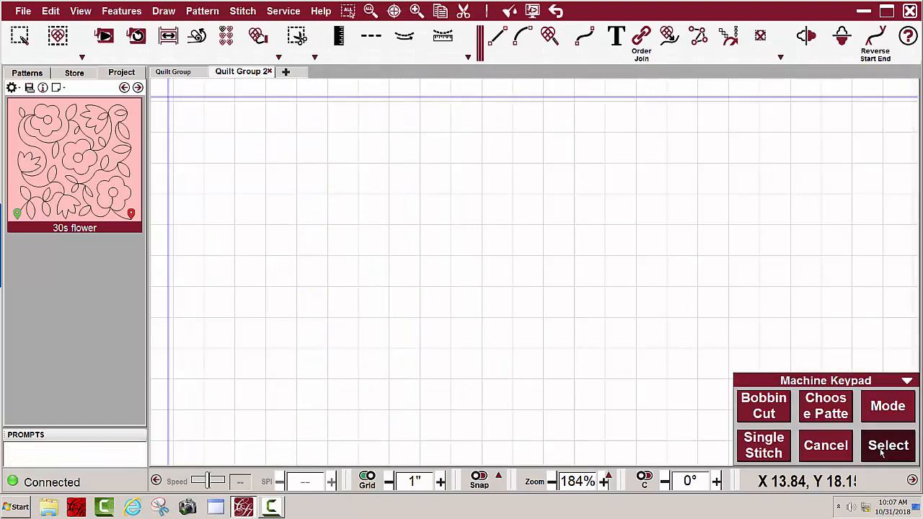
Step: Start a Repeat Patterns layout of 30s flower from its upper left corner at the head position and lock Connect for repeats and rows
click(225, 40)
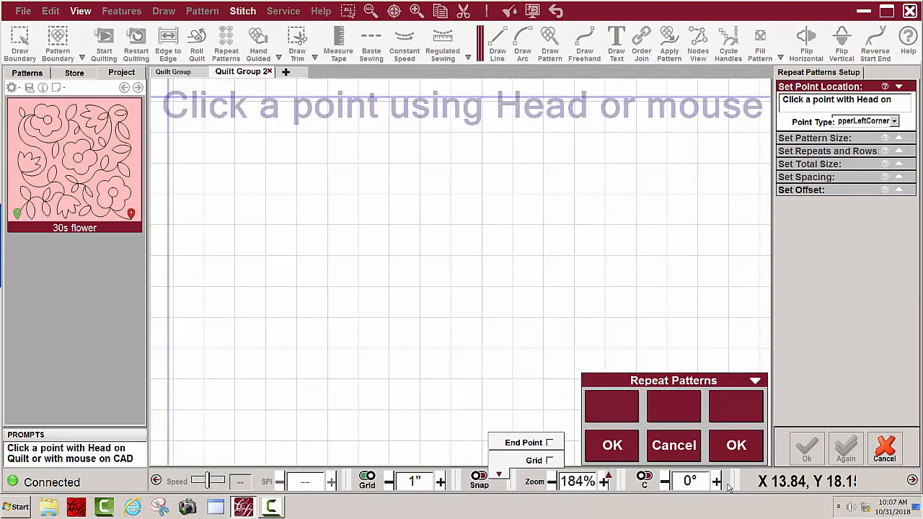
click(735, 452)
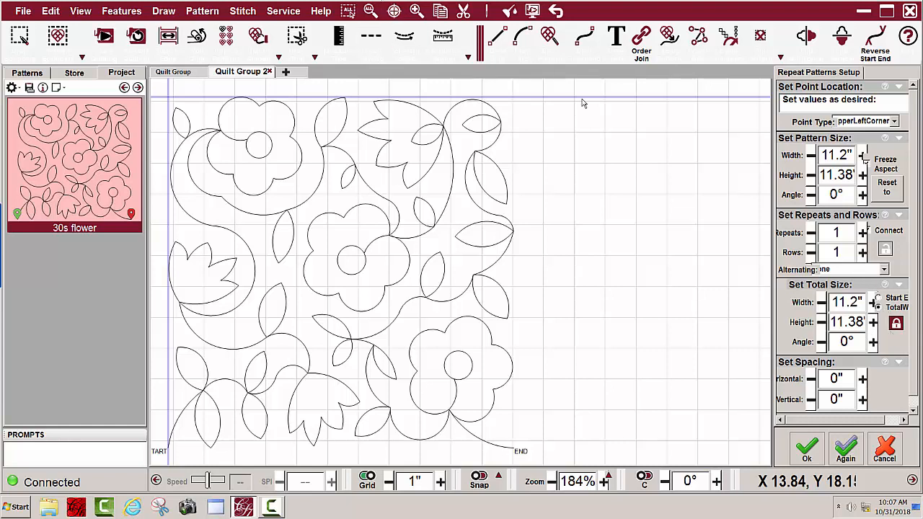
click(881, 255)
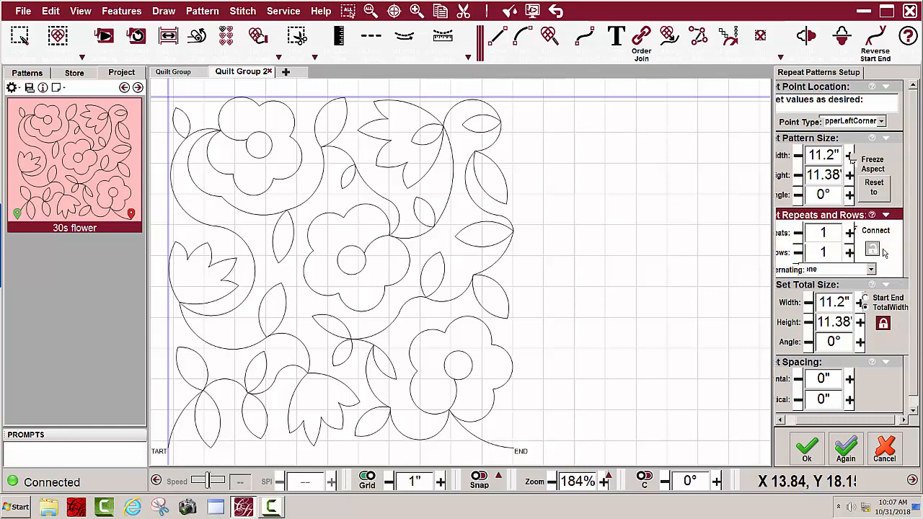
click(873, 252)
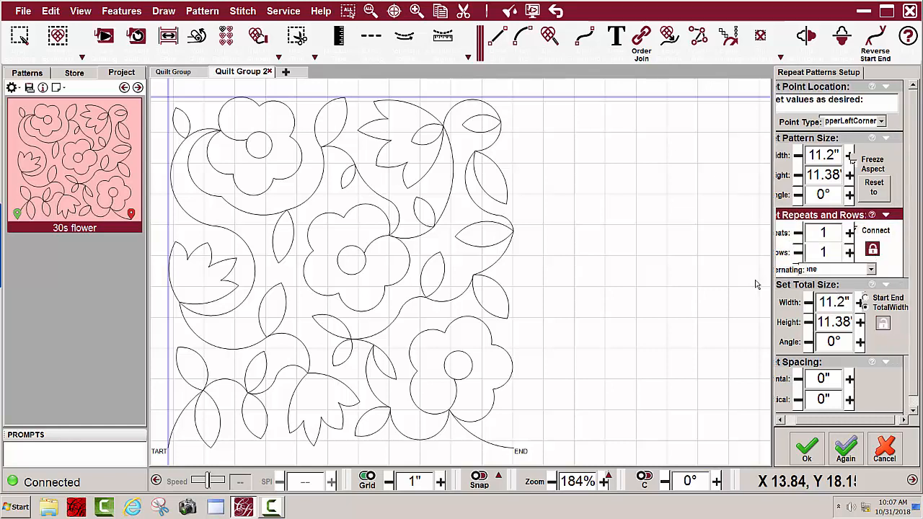
Step: Set the 30s flower layout to 5 repeats and 4 rows and accept it
click(849, 232)
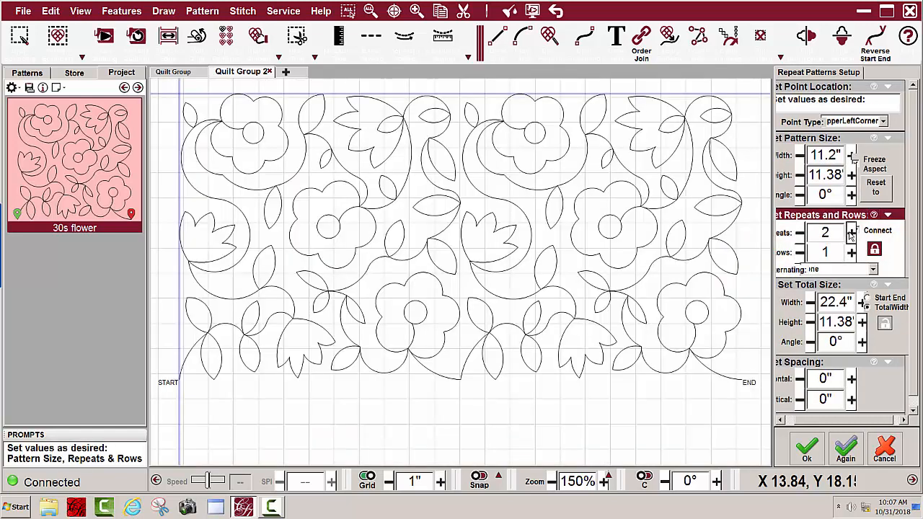
click(850, 232)
click(851, 232)
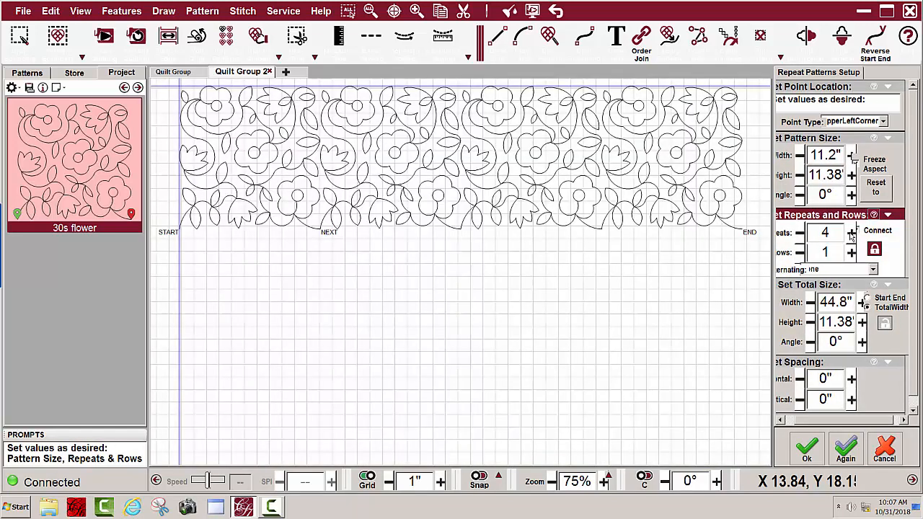
click(851, 232)
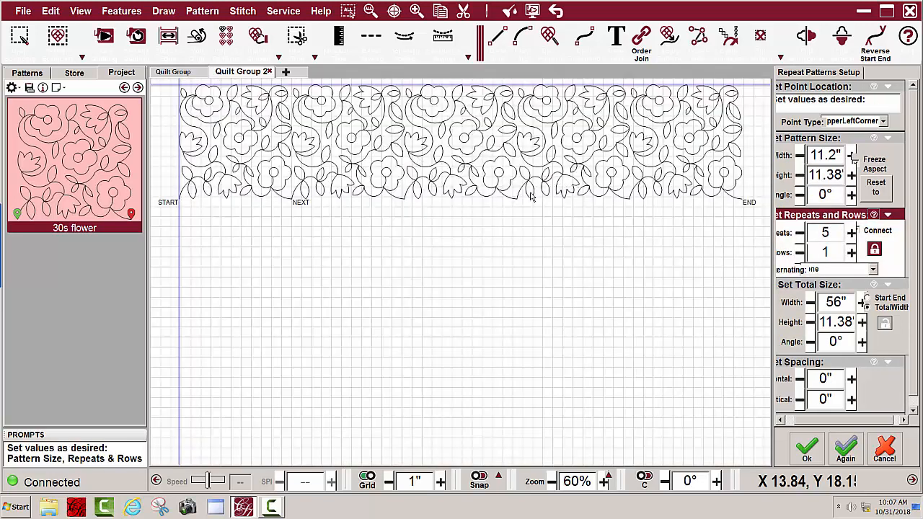
click(851, 254)
click(851, 253)
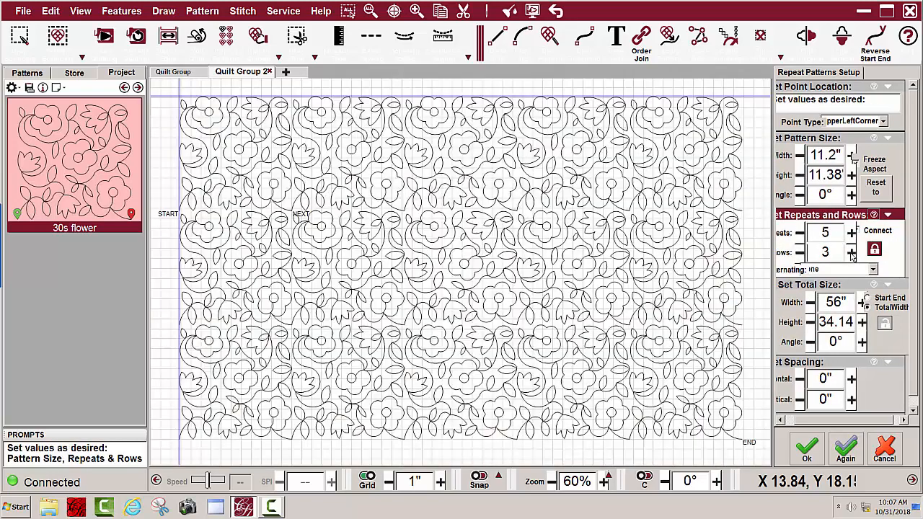
click(851, 253)
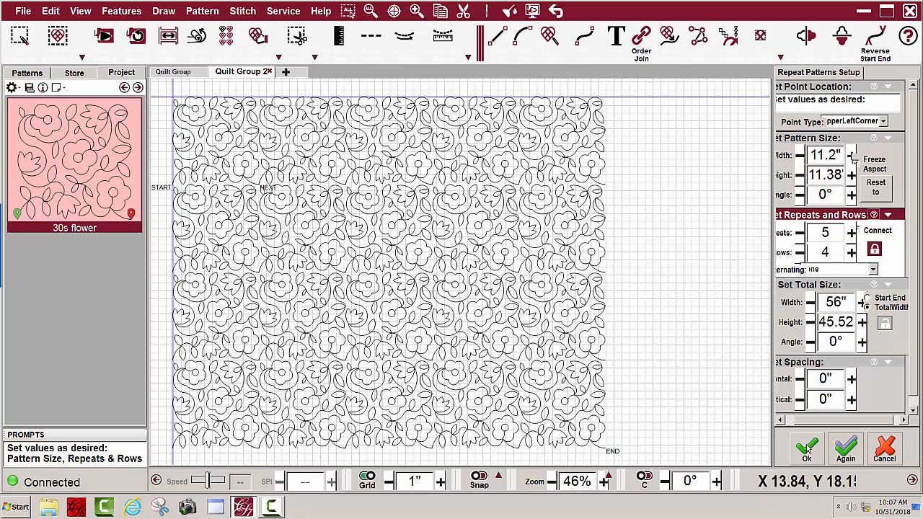
scroll(205, 285, up, 2)
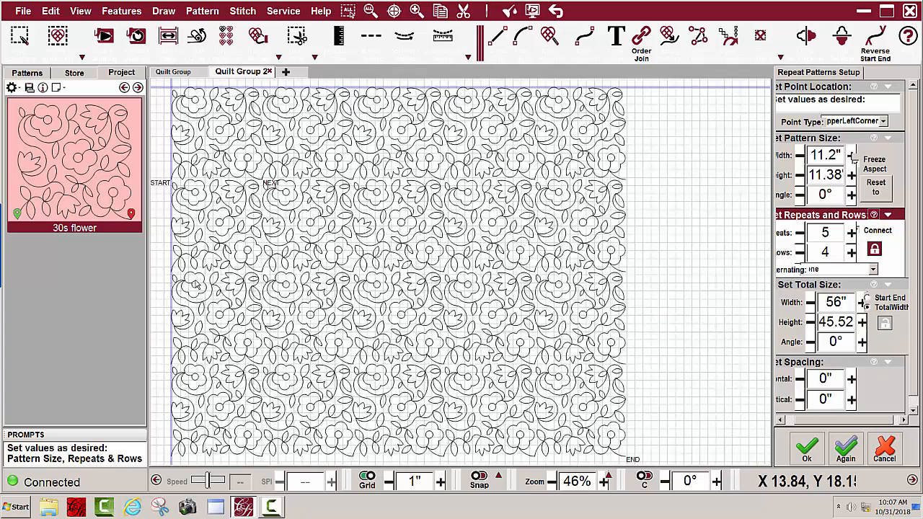
scroll(190, 284, up, 5)
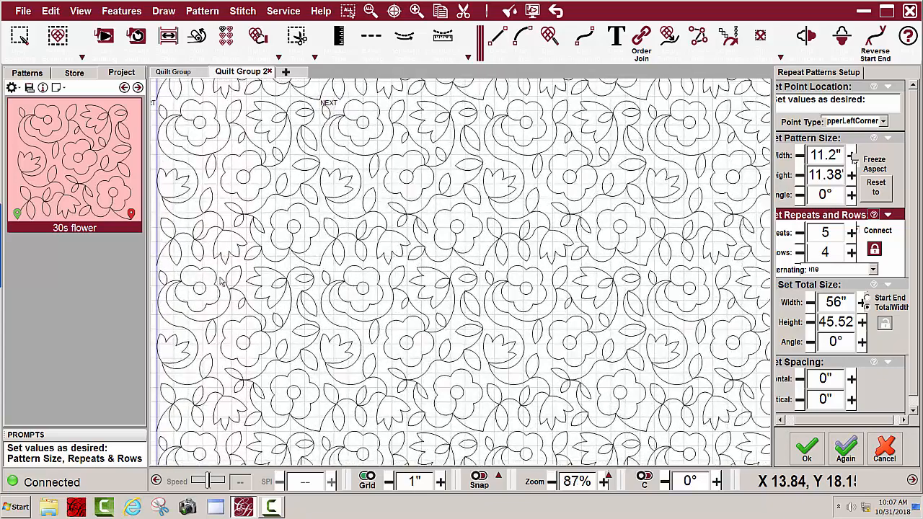
click(807, 453)
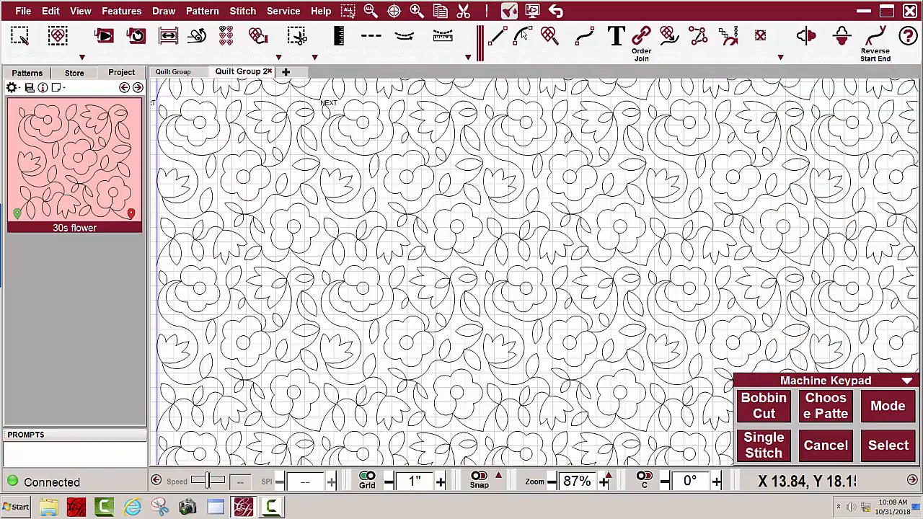
Step: Review the whole 30s flower layout and check the width and height of the first block in the top row
scroll(541, 45, down, 6)
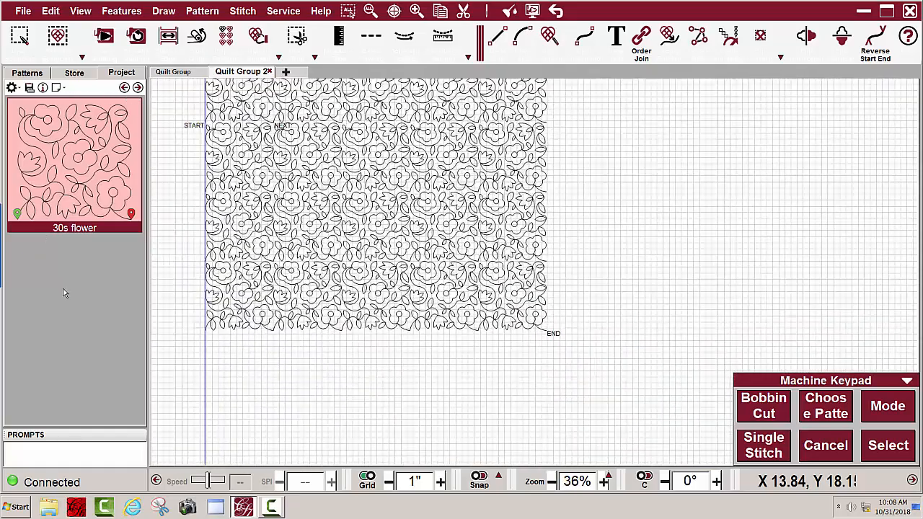
scroll(610, 307, down, 1)
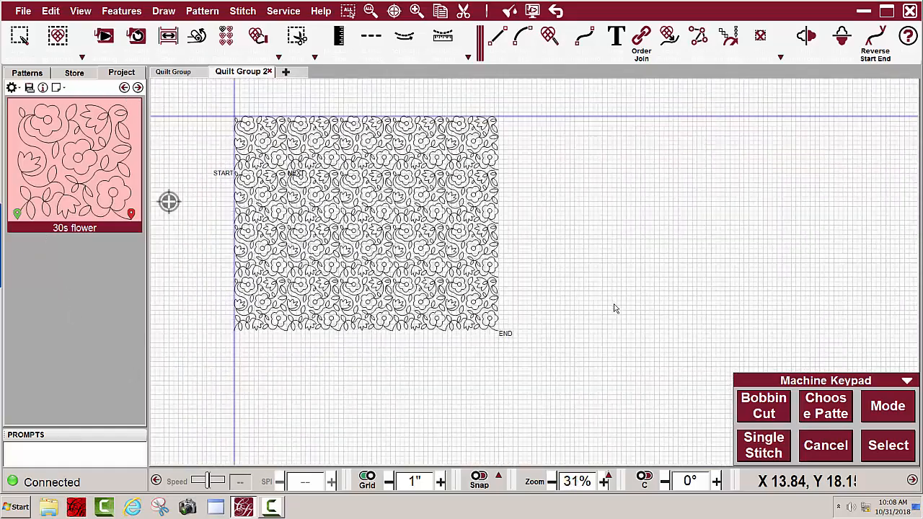
scroll(245, 165, up, 2)
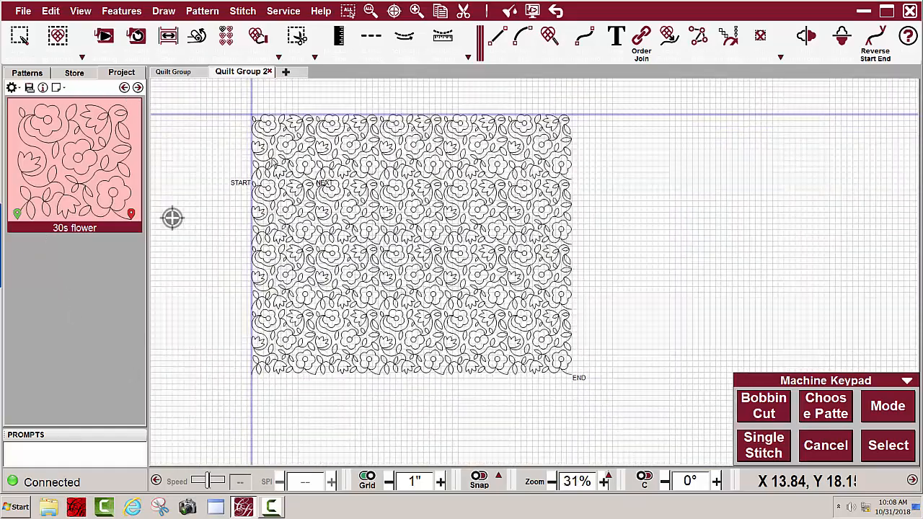
click(274, 164)
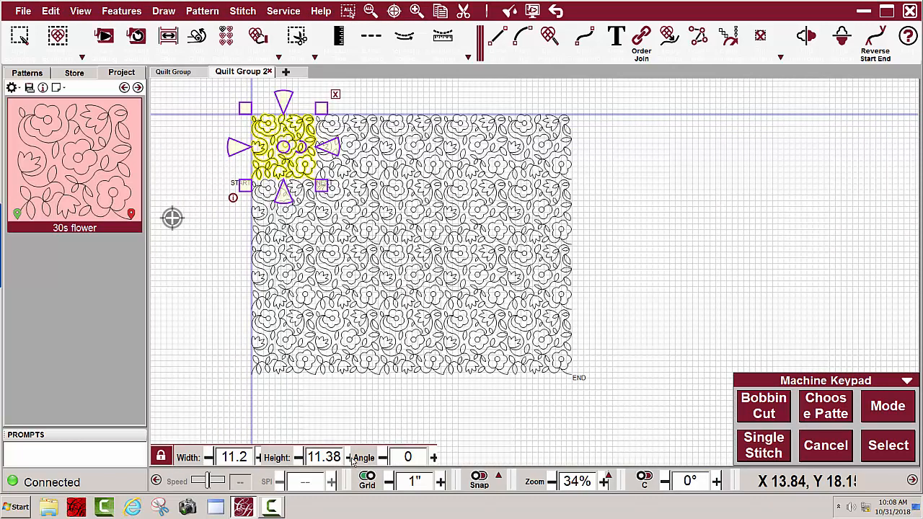
click(659, 221)
scroll(271, 189, up, 2)
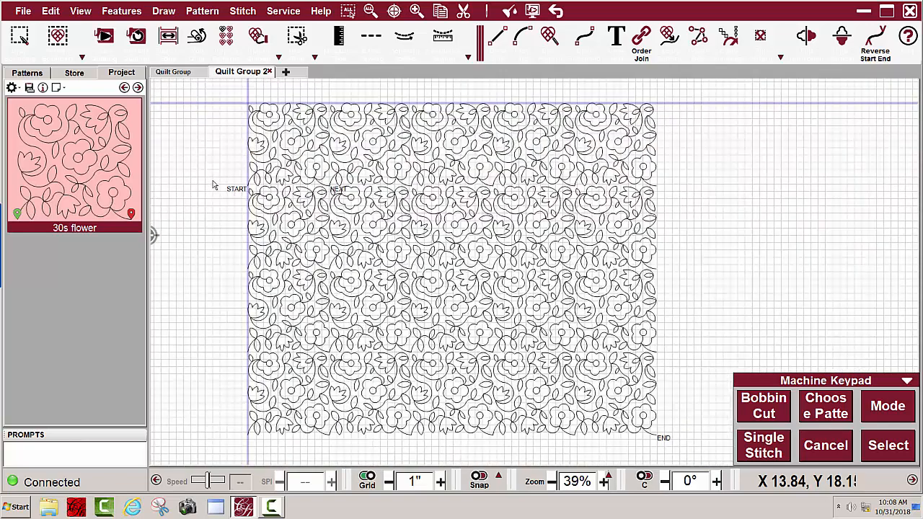
scroll(212, 224, up, 2)
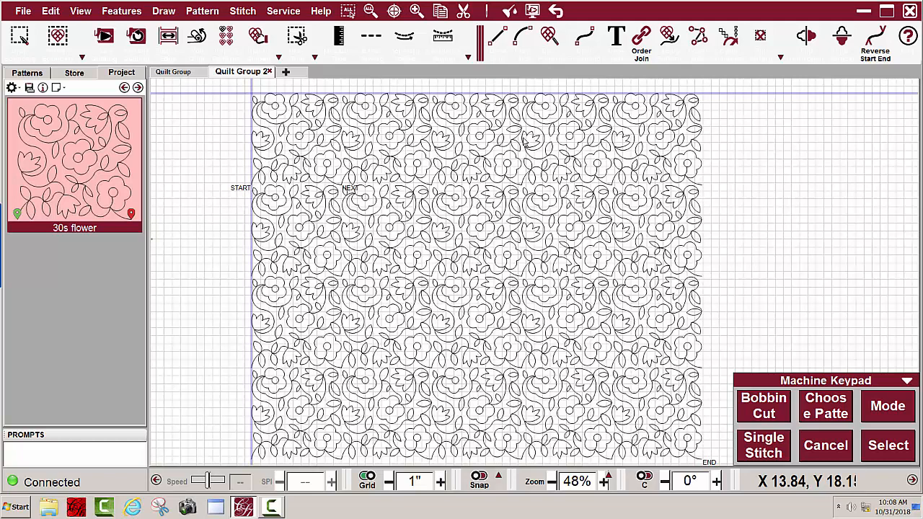
Step: Relocate the whole layout with Shift ALL to 1 Point, snapping to the START point as the known point and accepting the machine head position
click(509, 146)
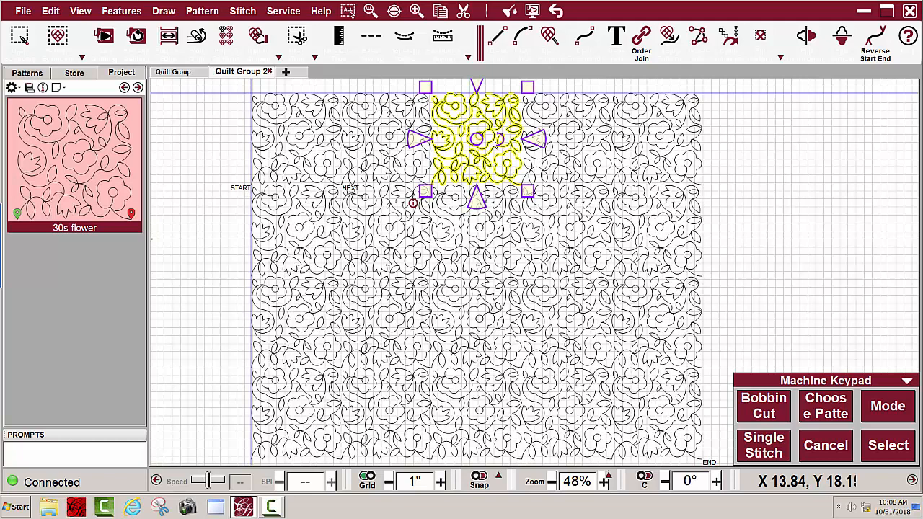
right_click(495, 144)
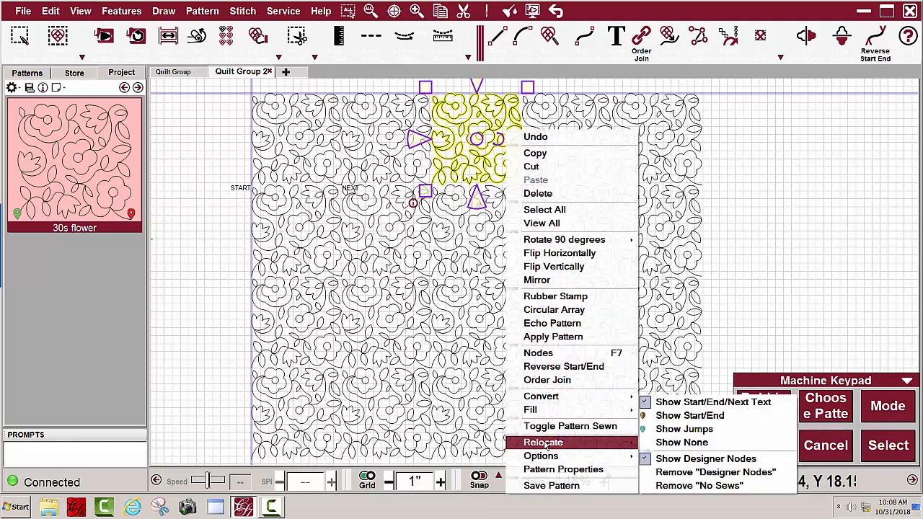
mouse_move(548, 443)
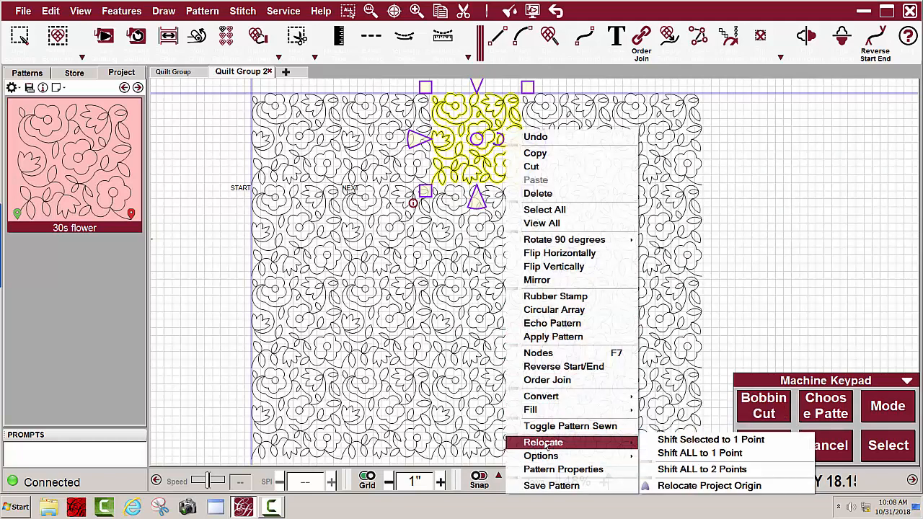
click(666, 455)
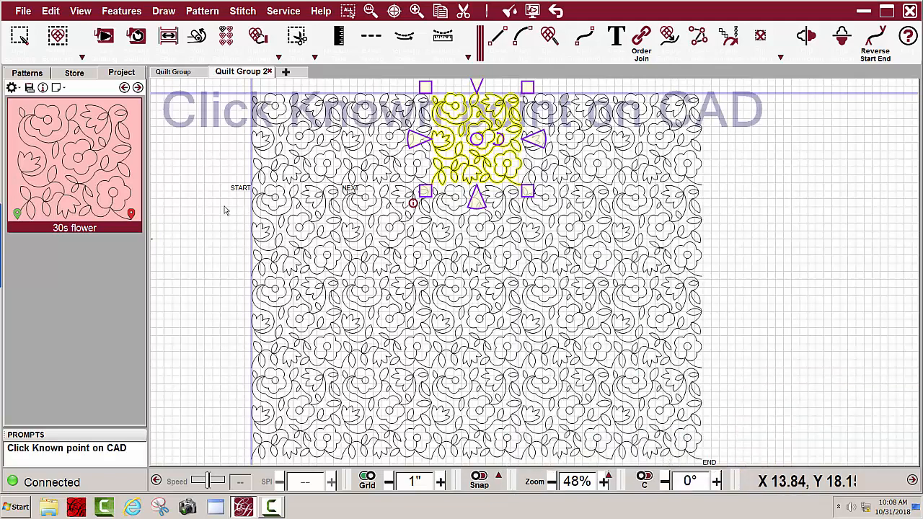
scroll(220, 208, up, 2)
scroll(230, 179, up, 4)
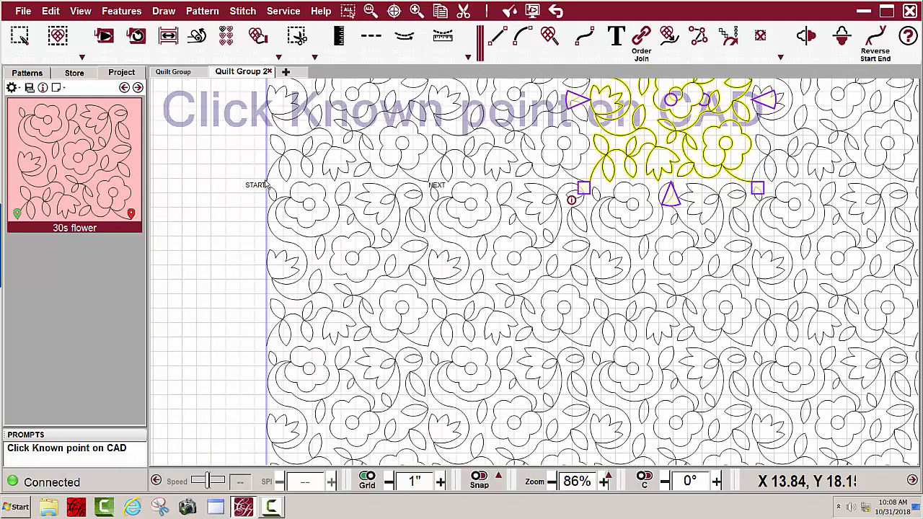
key(s)
click(267, 185)
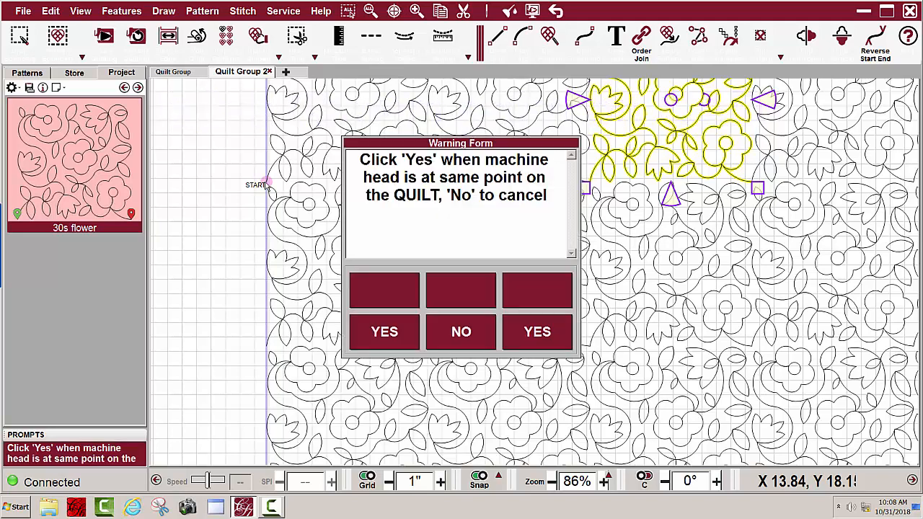
click(535, 331)
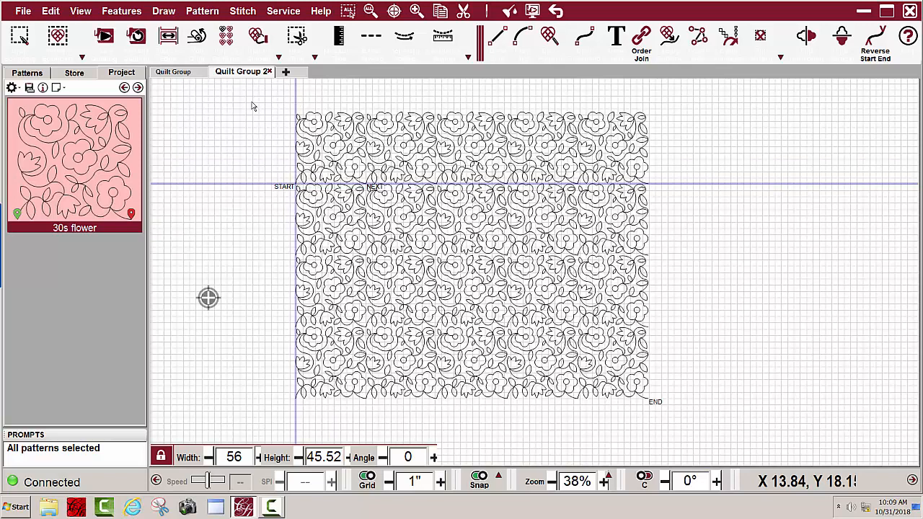
Step: Mark all five blocks of the top row as sewn with Toggle Group Sewn and deselect them
drag(252, 106, 676, 201)
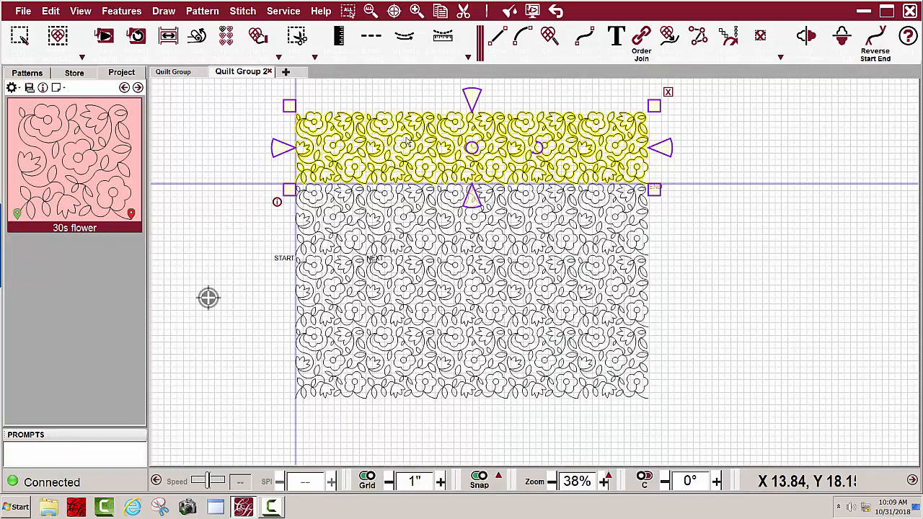
right_click(405, 141)
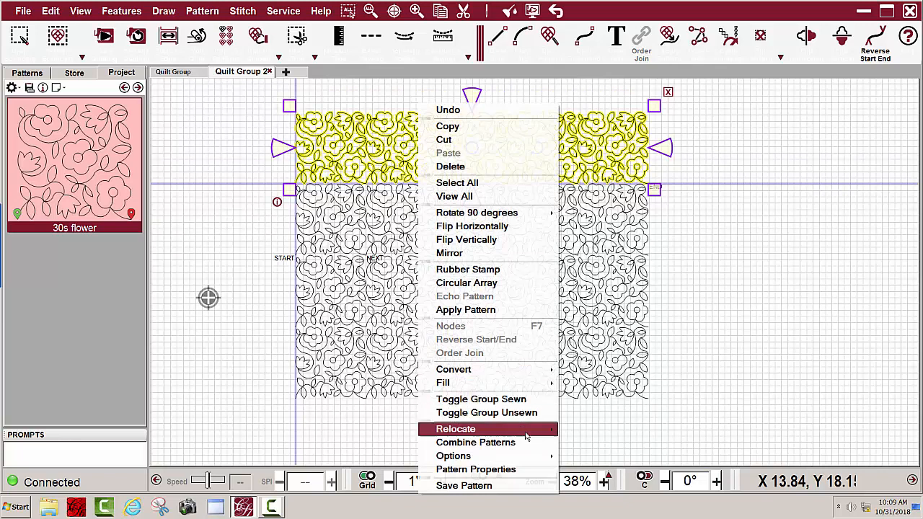
mouse_move(505, 457)
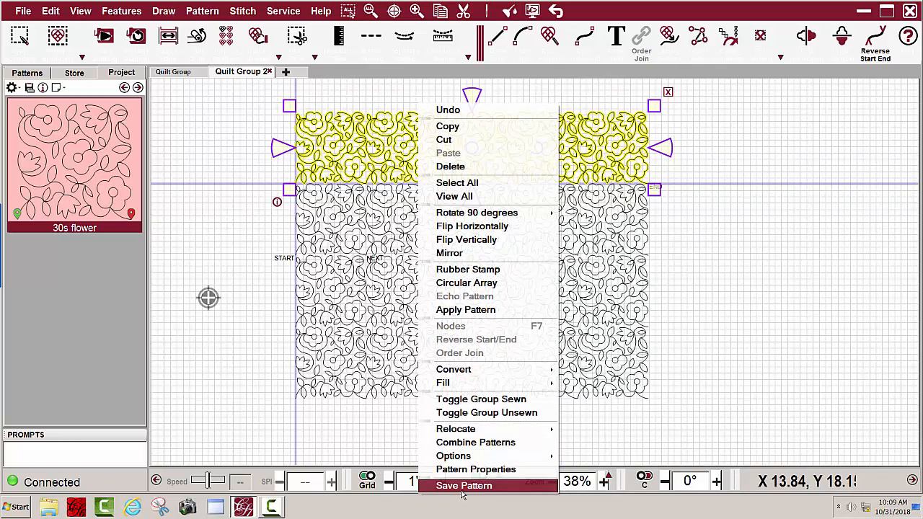
click(464, 400)
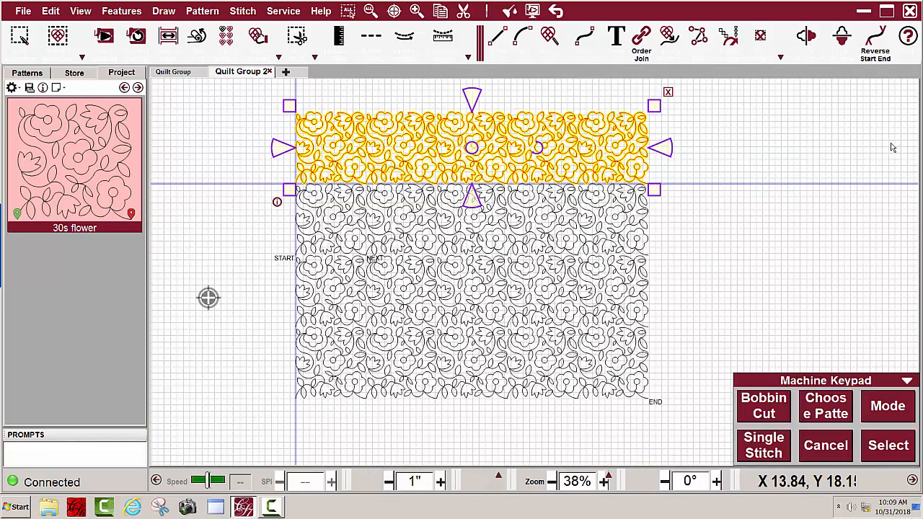
click(732, 212)
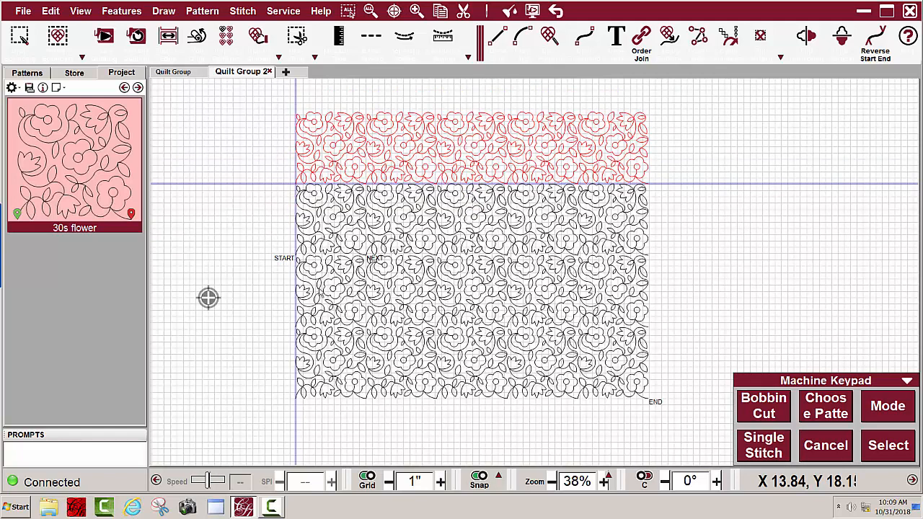